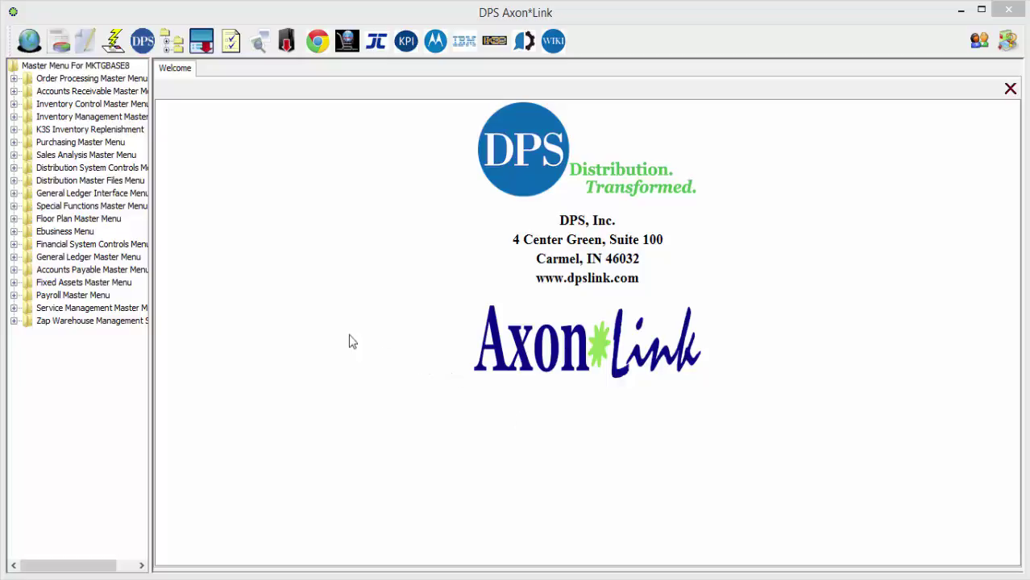
Open Chart of Accounts File Maintenance under Financial System Controls and start adding general ledger account 431500
double_click(123, 245)
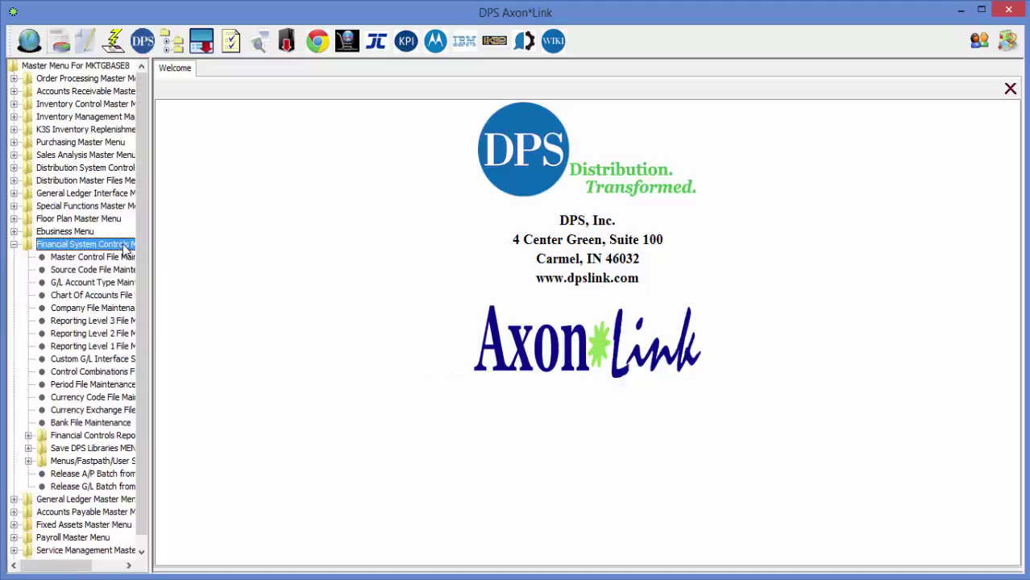
double_click(117, 296)
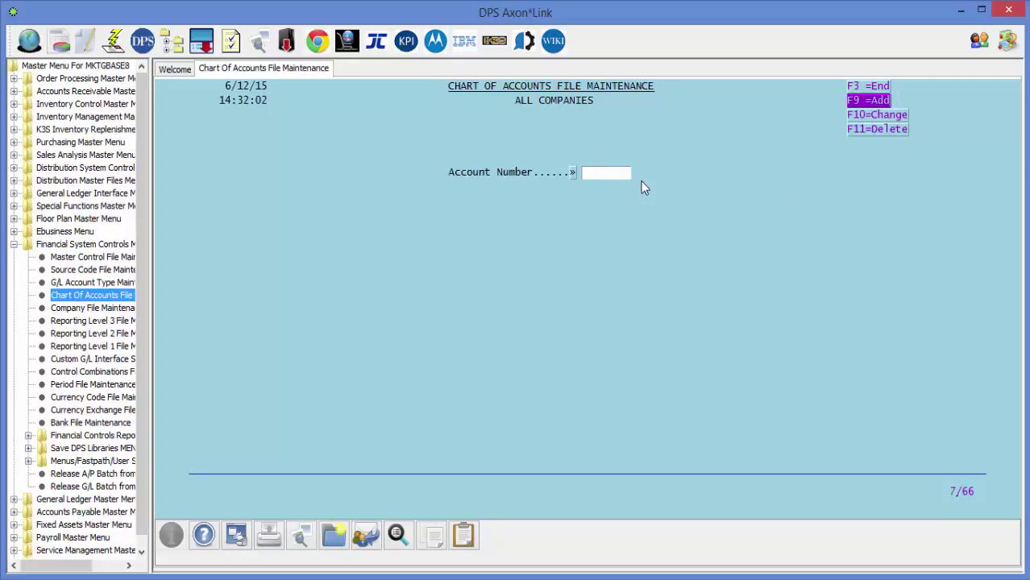
text(431500)
key(Return)
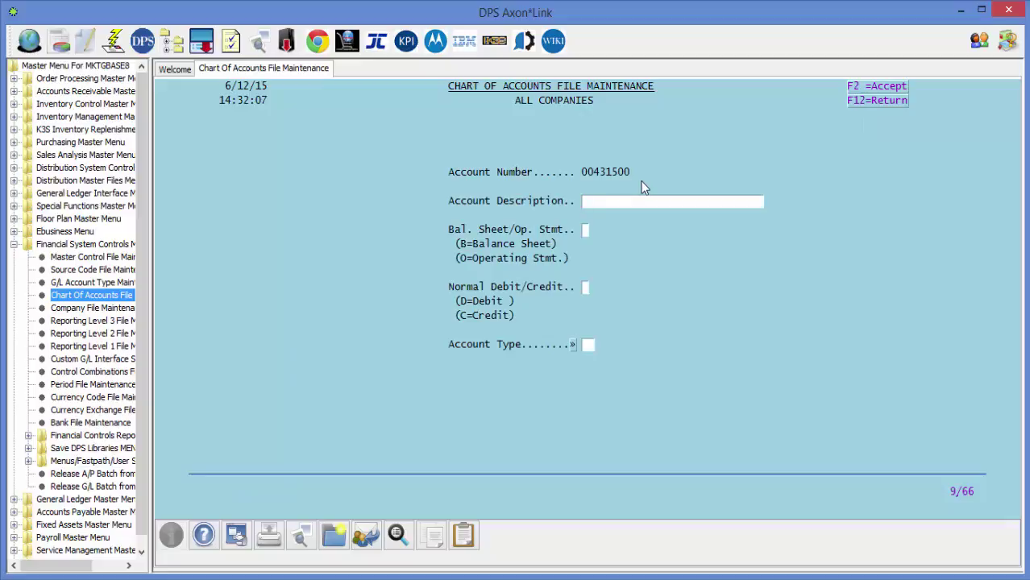
Describe the new account as CUSTOMER RELATIONS and classify it as operating statement (O) with normal debit (D)
text(CUSTOMER RELATIONS)
key(Tab)
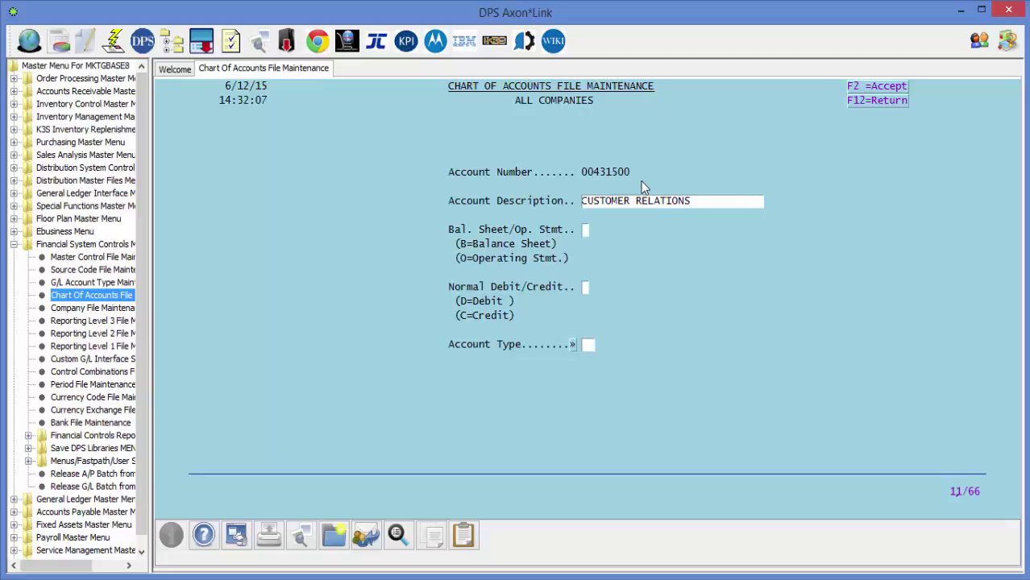
text(O)
Look up the account types, choose Selling Expenses (SE), and accept the new account
key(F4)
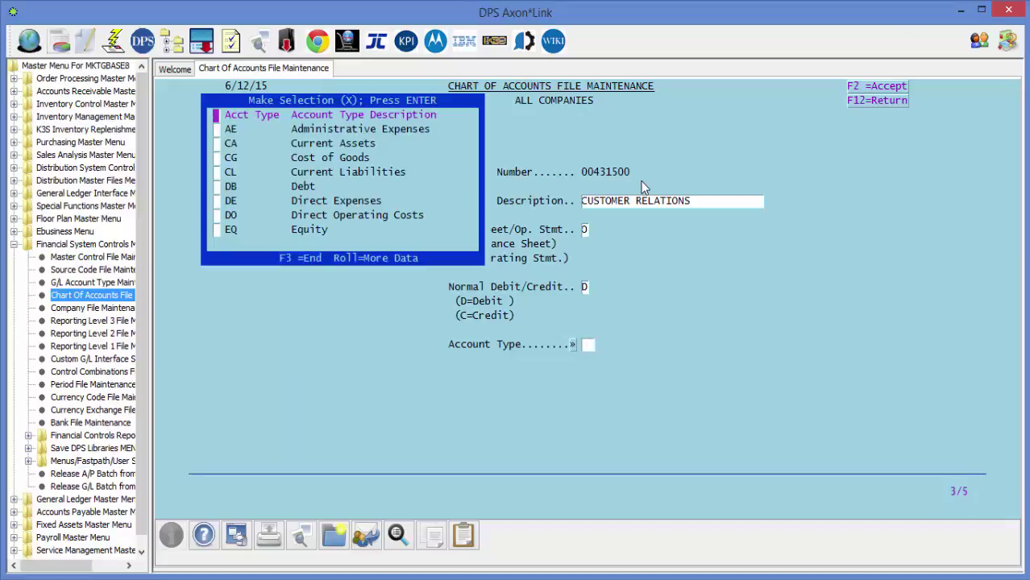
key(Page_Down)
key(Page_Down)
key(Down)
key(Down)
key(Down)
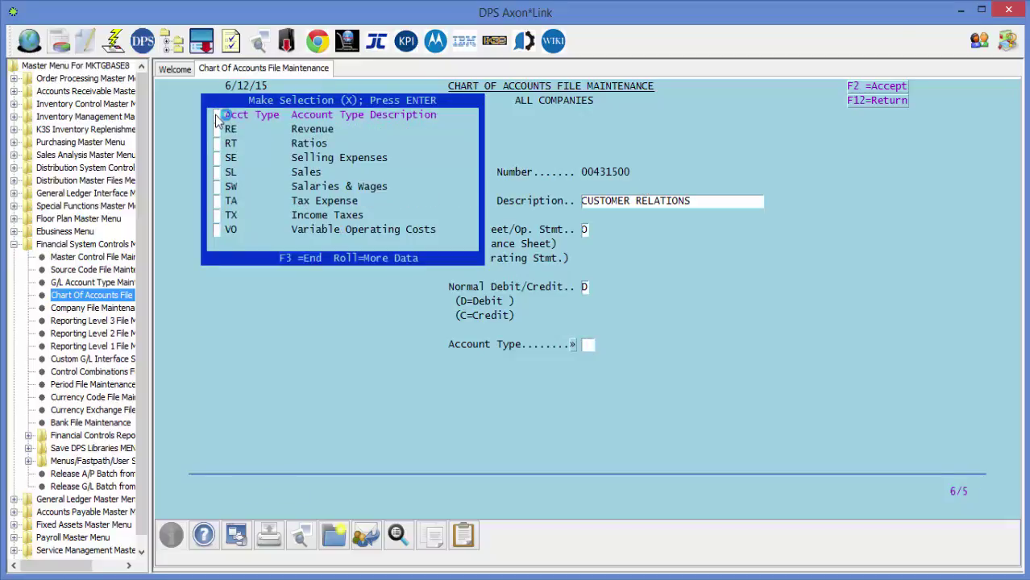
text(x)
key(Return)
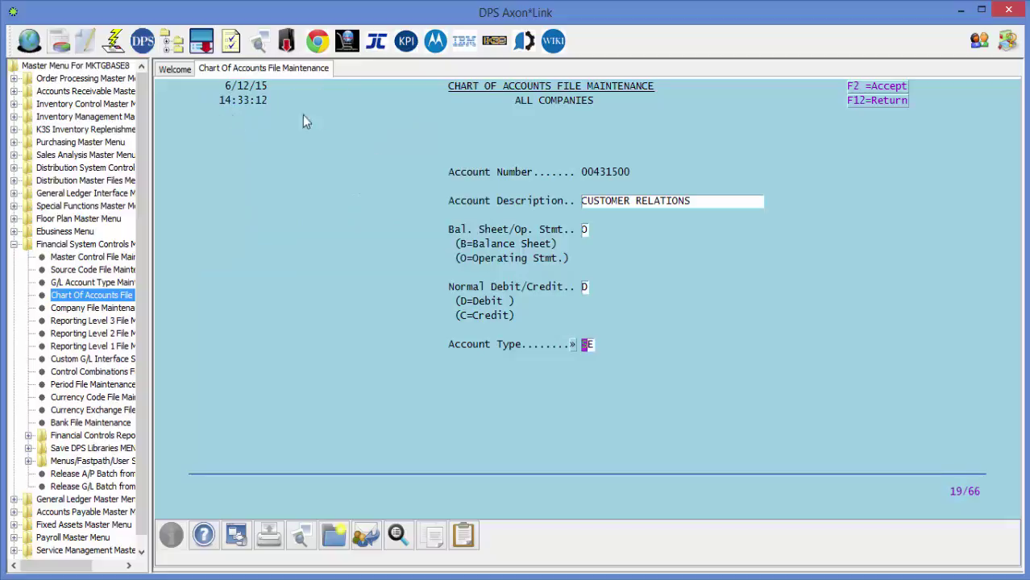
click(879, 87)
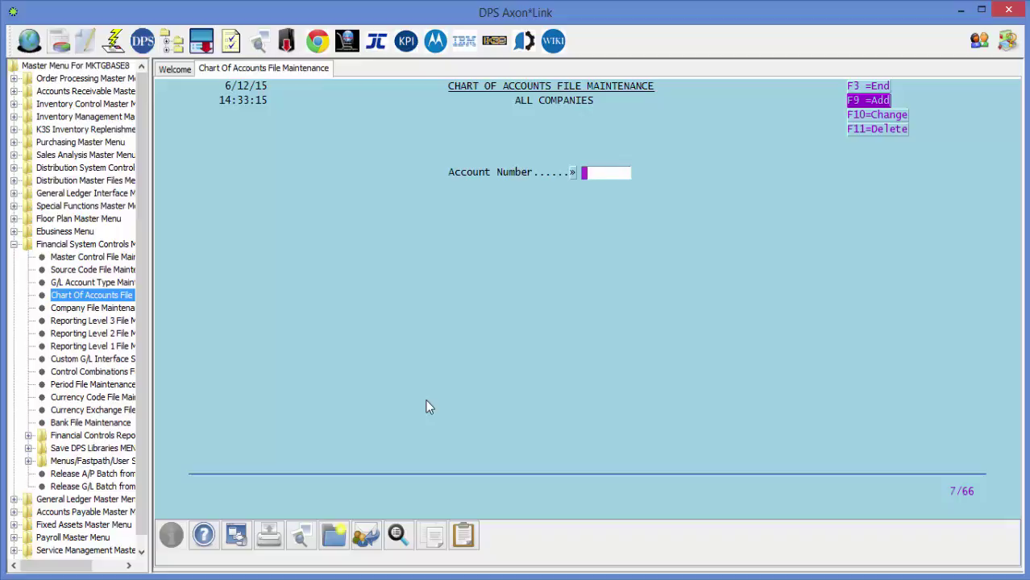
Open Financial Statement Display from the G/L Financial Statements Setup group of the General Ledger Master Menu
click(14, 244)
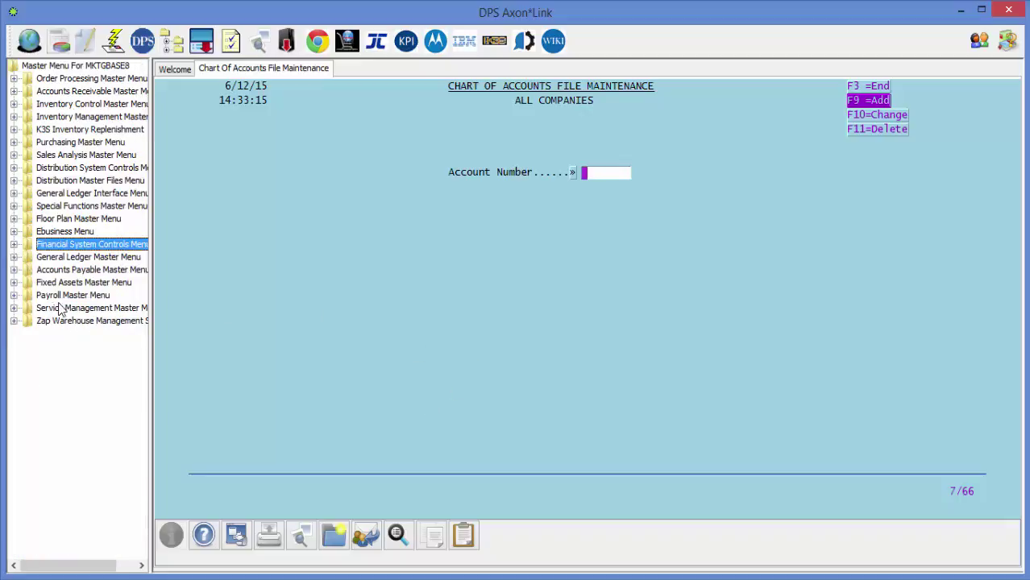
double_click(111, 258)
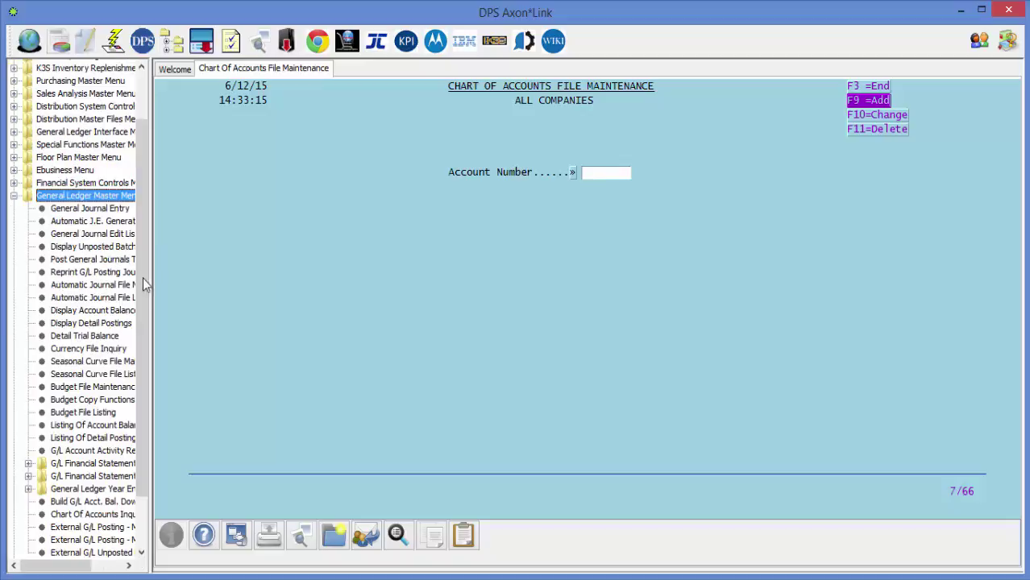
scroll(142, 351, down, 2)
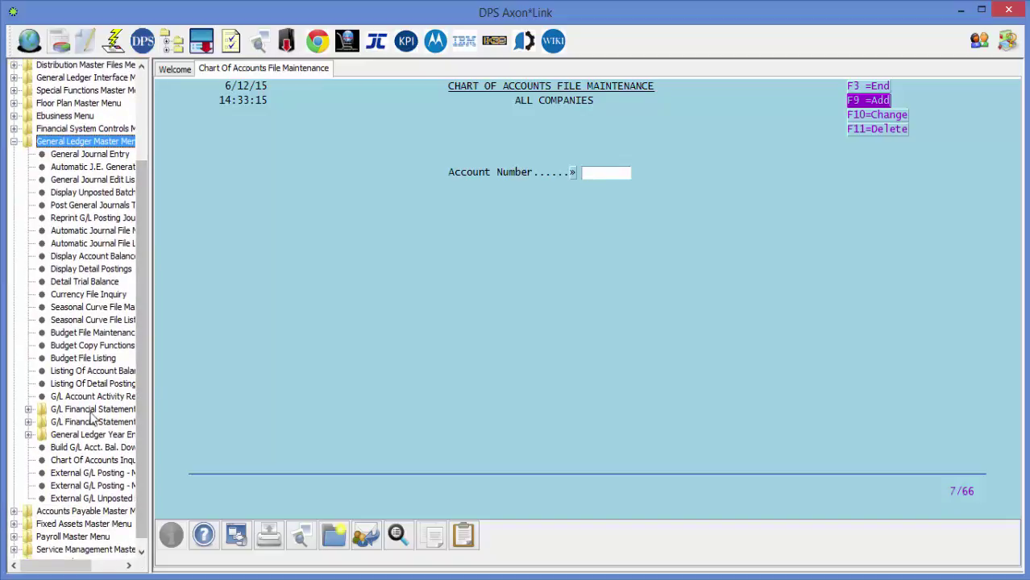
double_click(103, 411)
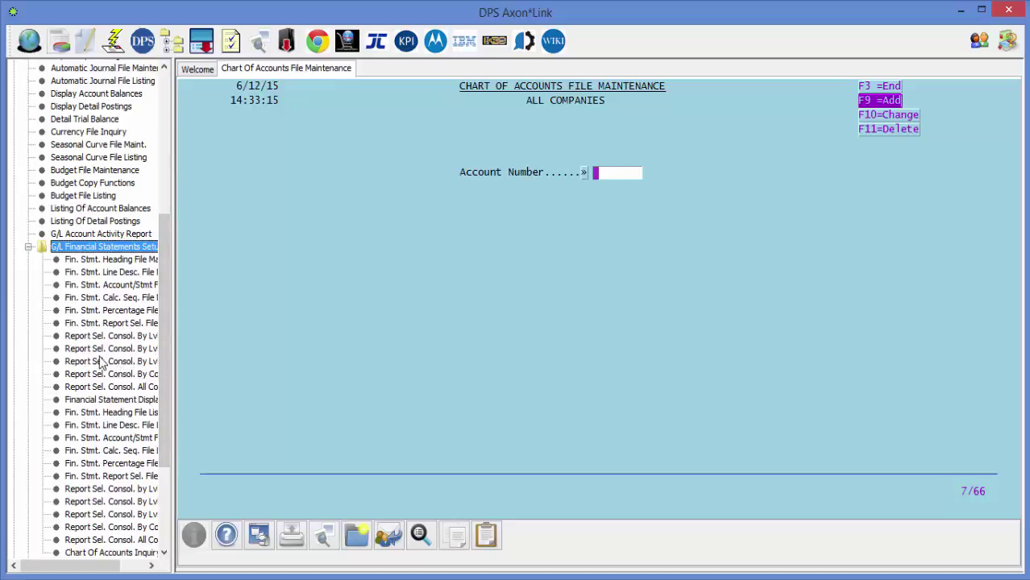
double_click(115, 401)
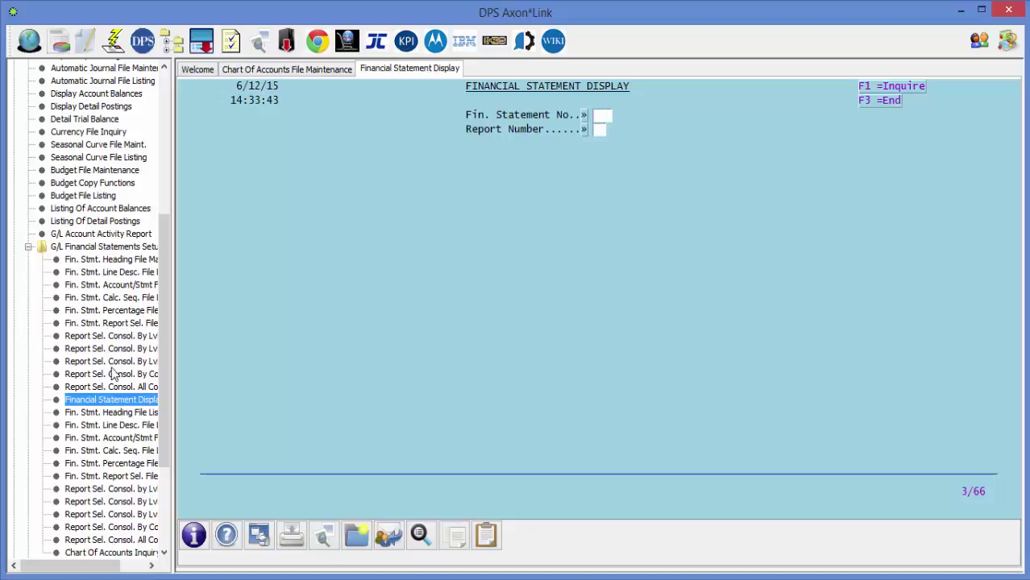
Open the financial statement maintenance programs for line descriptions, account/statement, calculation sequence and percentage
double_click(133, 276)
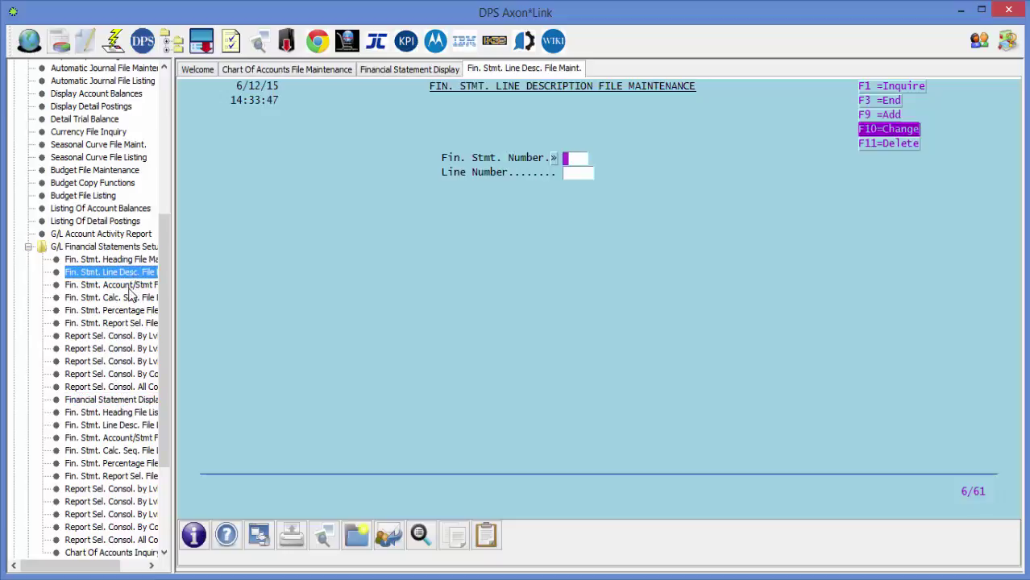
double_click(128, 289)
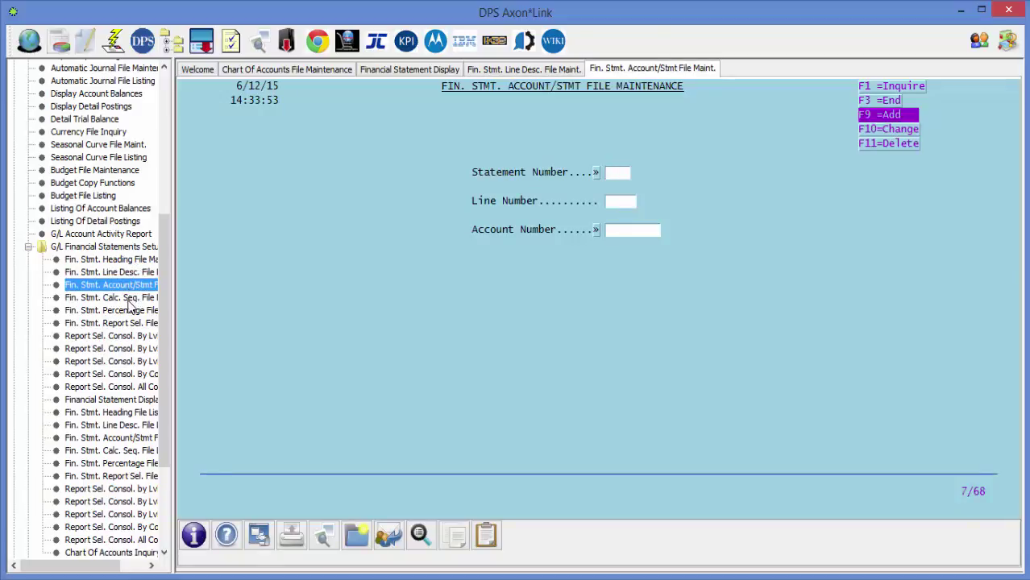
click(129, 300)
double_click(127, 304)
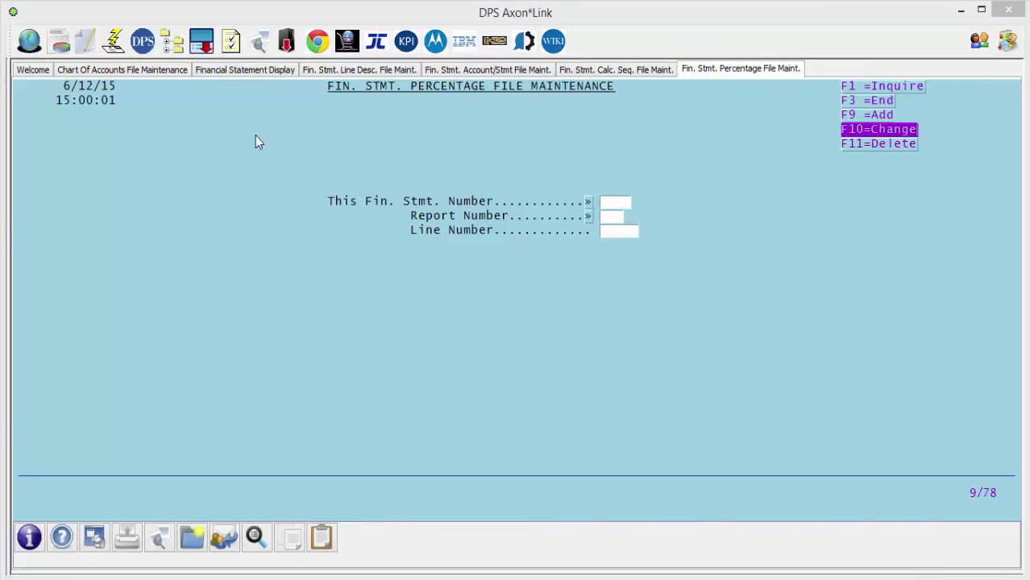
Display the MTD detail income statement, financial statement 2, report 1, in Financial Statement Display
click(262, 71)
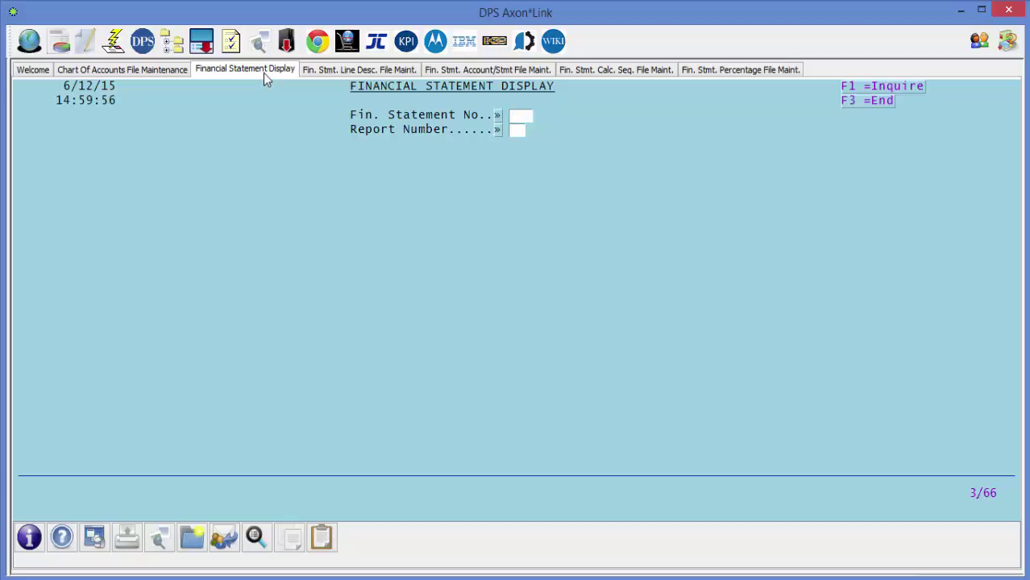
click(496, 115)
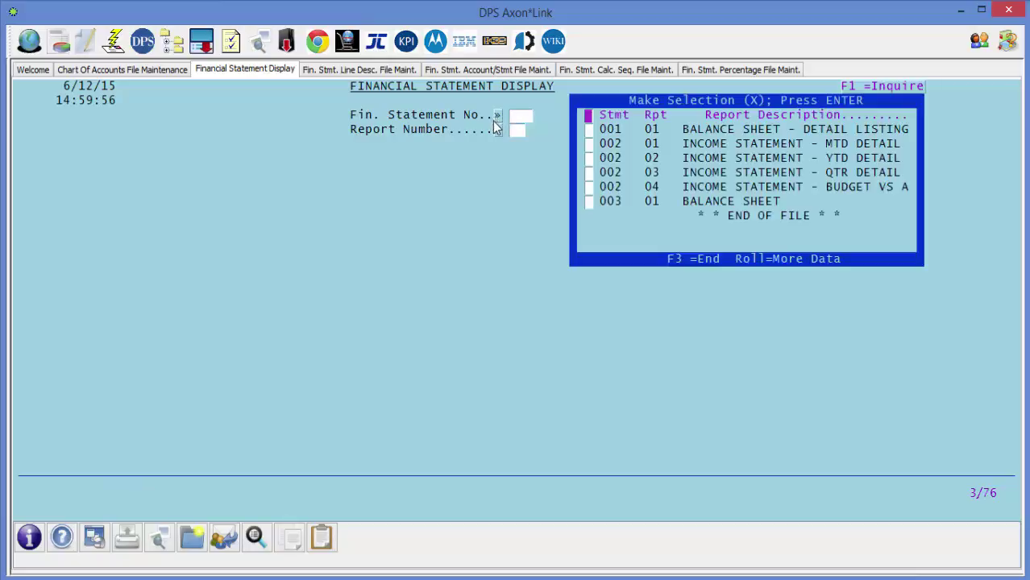
text(x)
key(Return)
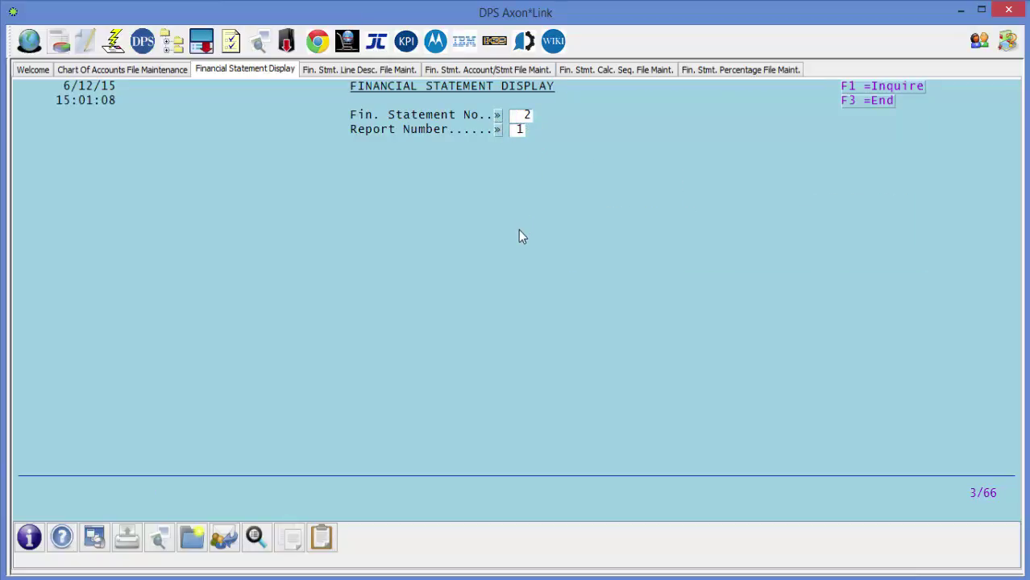
key(Return)
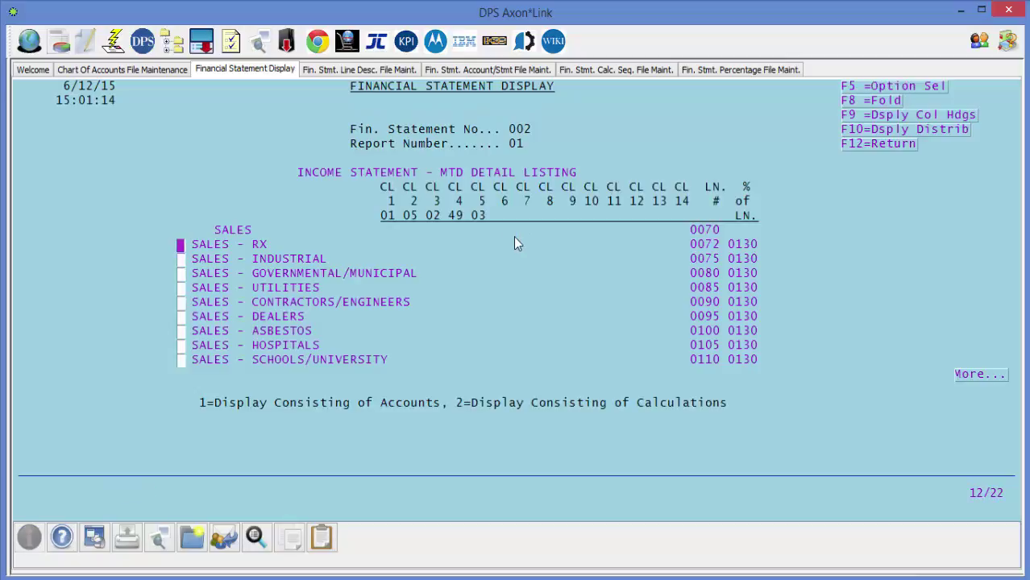
Display the calculations that make up the TOTAL SELLING EXPENSE line of the income statement and return to the line list
key(Page_Down)
key(Page_Down)
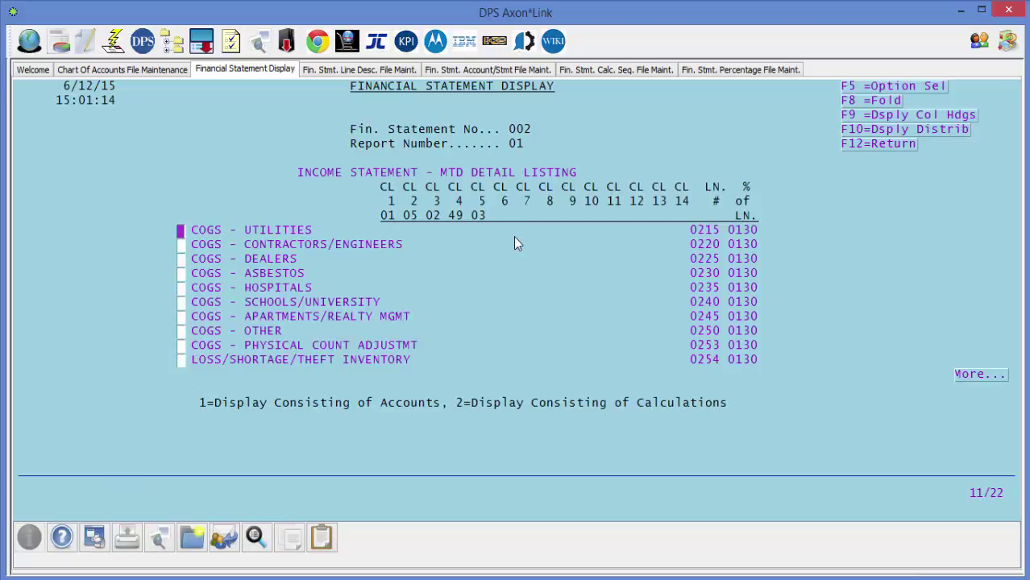
key(Page_Down)
key(Page_Down)
key(Page_Down)
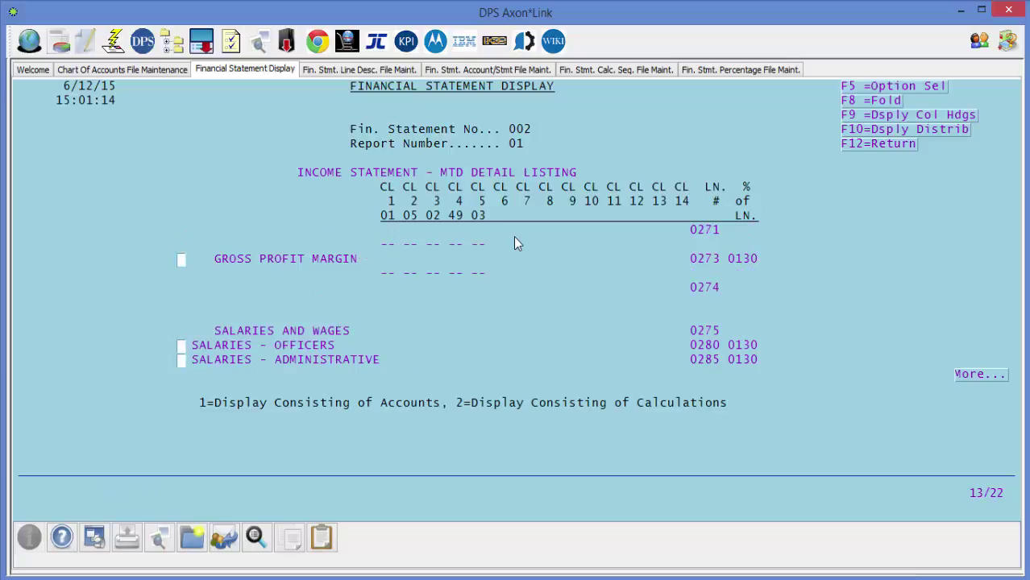
key(Page_Down)
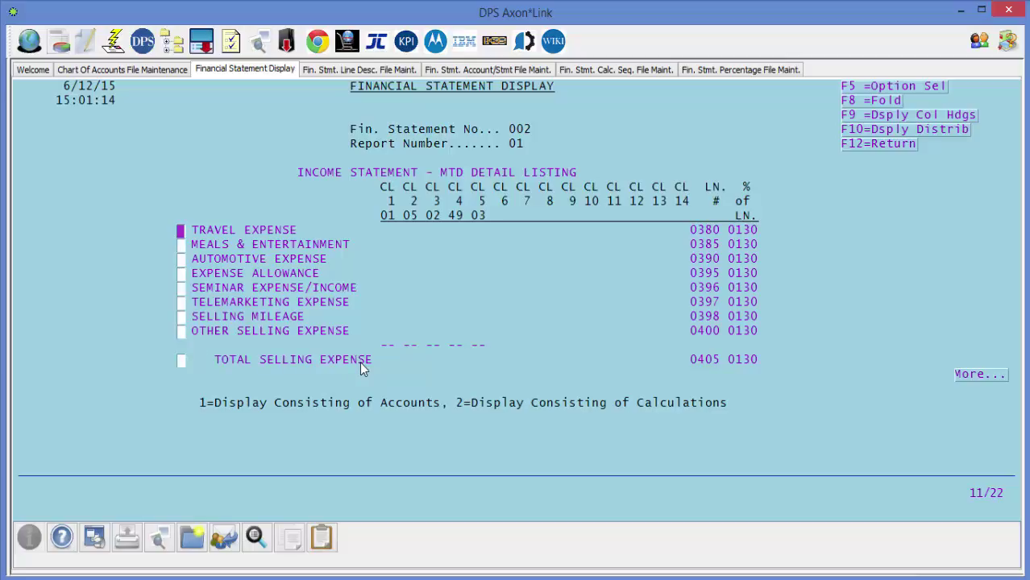
key(Tab)
key(Tab)
key(Tab)
key(Tab)
key(Tab)
key(Tab)
key(Tab)
key(Tab)
text(2)
key(Return)
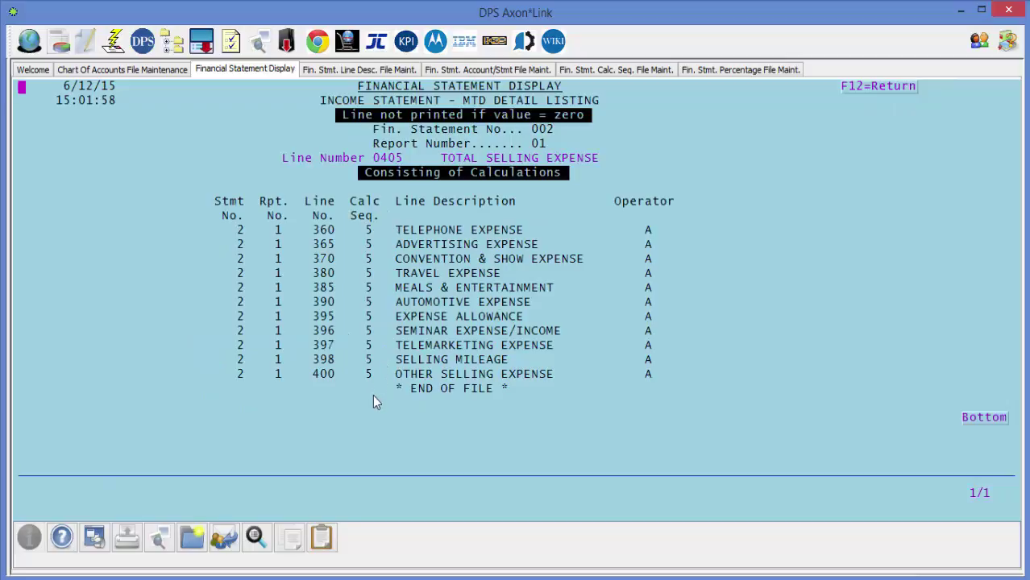
key(F12)
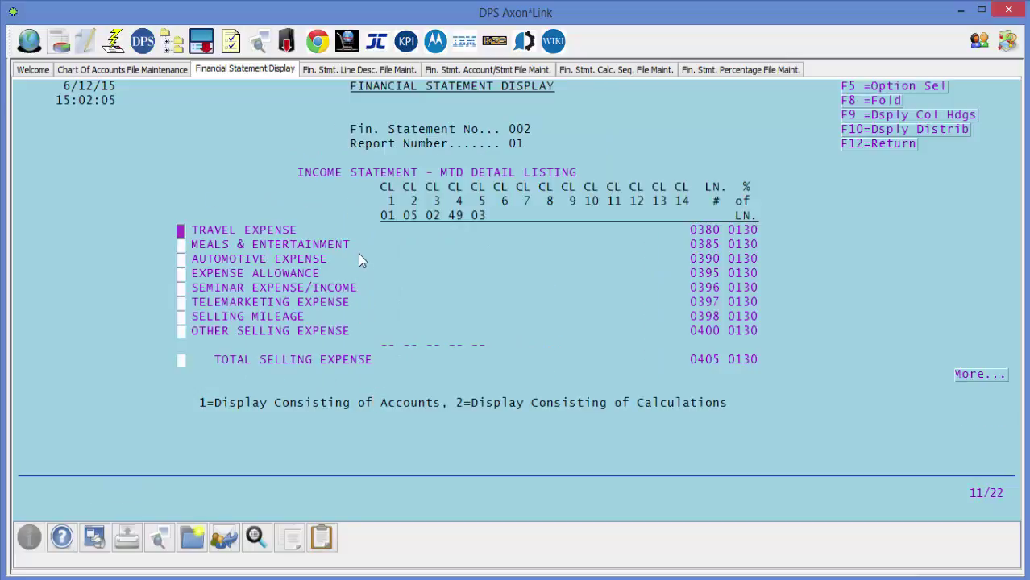
Start adding line 375 to financial statement 2 in the line description file
click(365, 71)
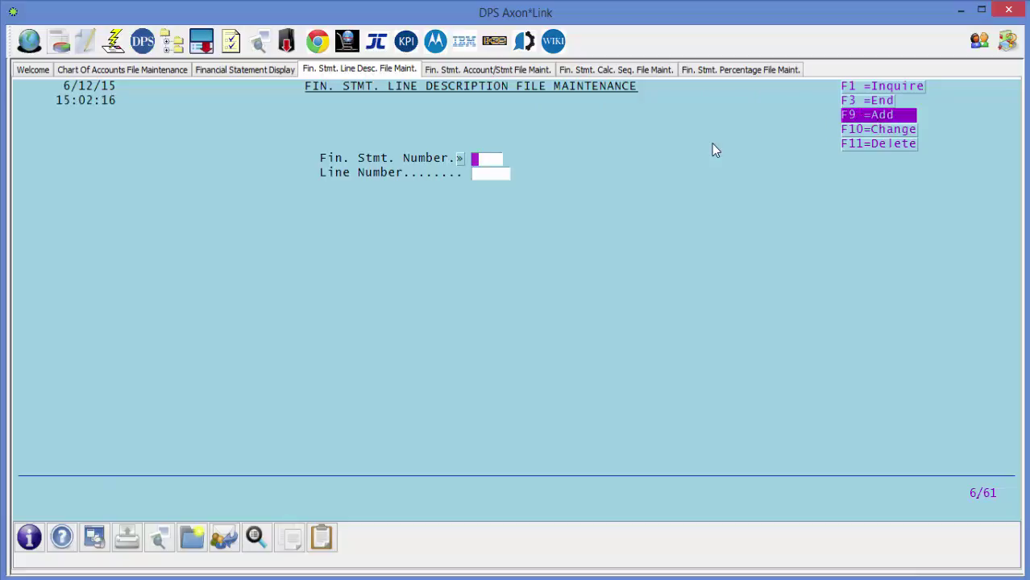
text(2)
key(Tab)
text(375)
key(Tab)
key(Return)
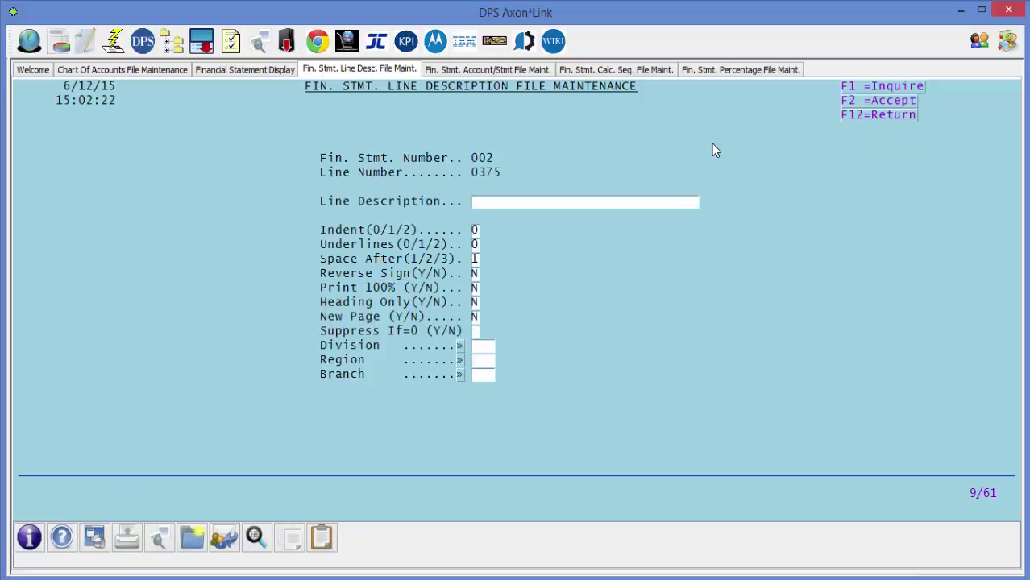
Describe the new line as CUSTOMER RELATIONS, set Suppress If=0 to Y, and accept it
text(CUSTOMER)
text(RELATIONS)
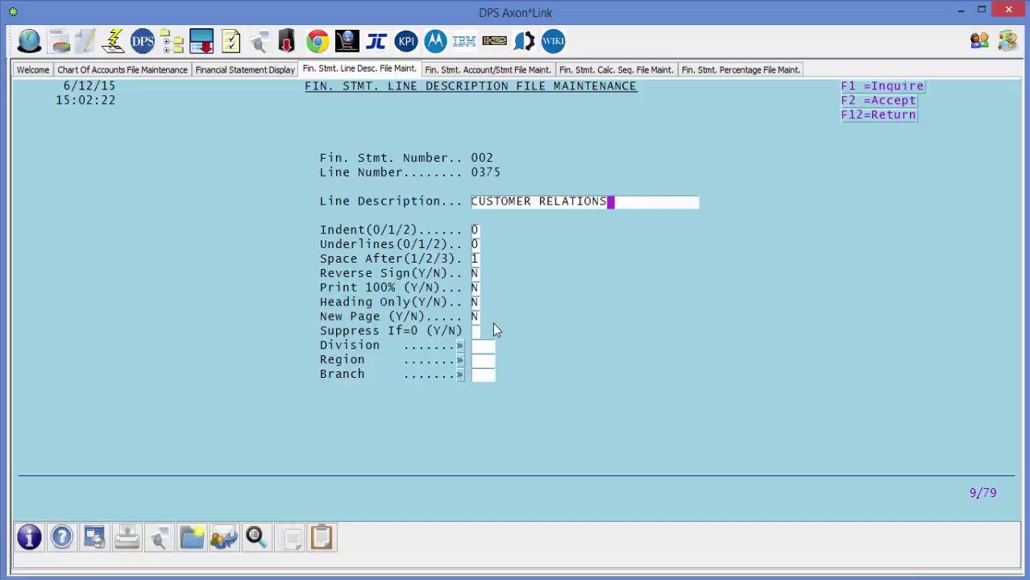
click(476, 330)
text(Y)
click(867, 100)
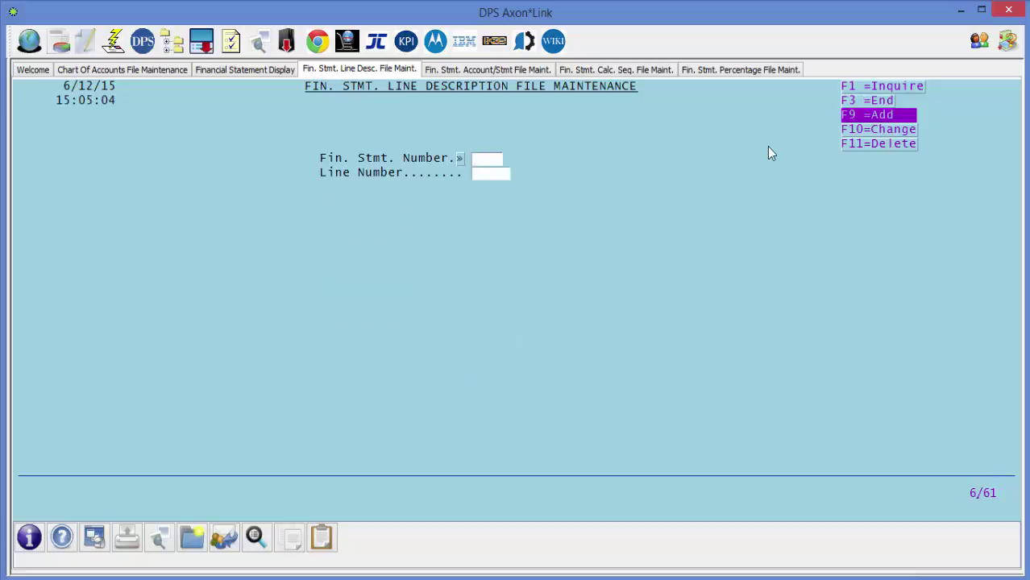
Add general ledger account 431500 to line 375 of financial statement 2 in Account/Stmt File Maintenance
click(507, 71)
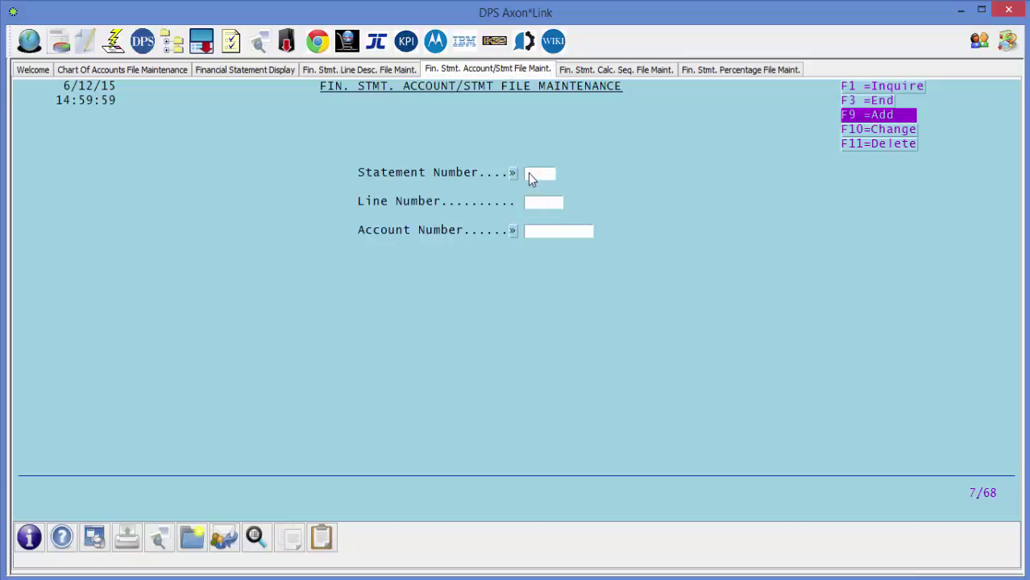
text(2)
key(Return)
text(375)
key(Return)
text(431500)
key(Return)
key(F9)
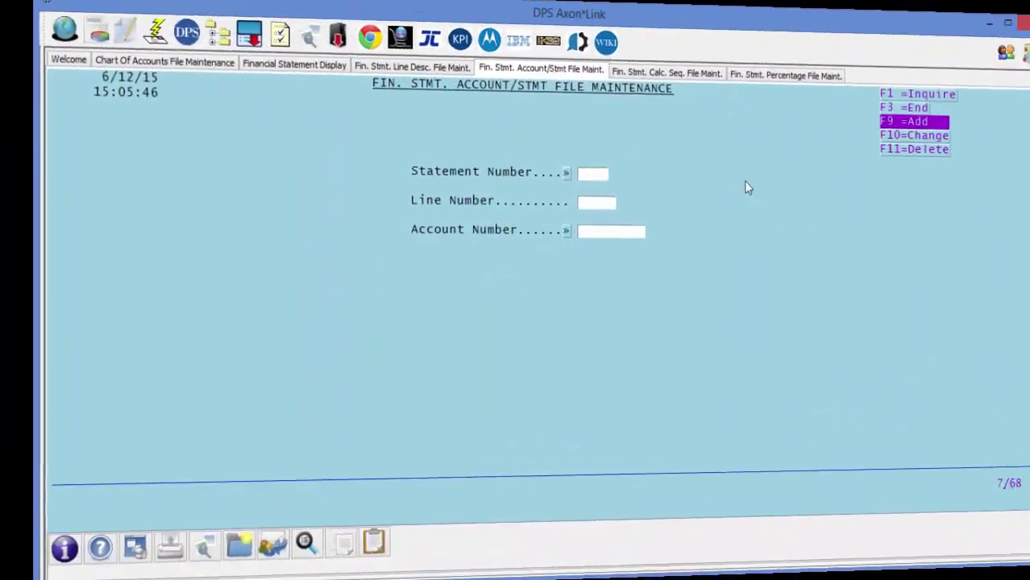
Start adding a calculation sequence record with statement 2, report 1, line 375 as its source
click(613, 71)
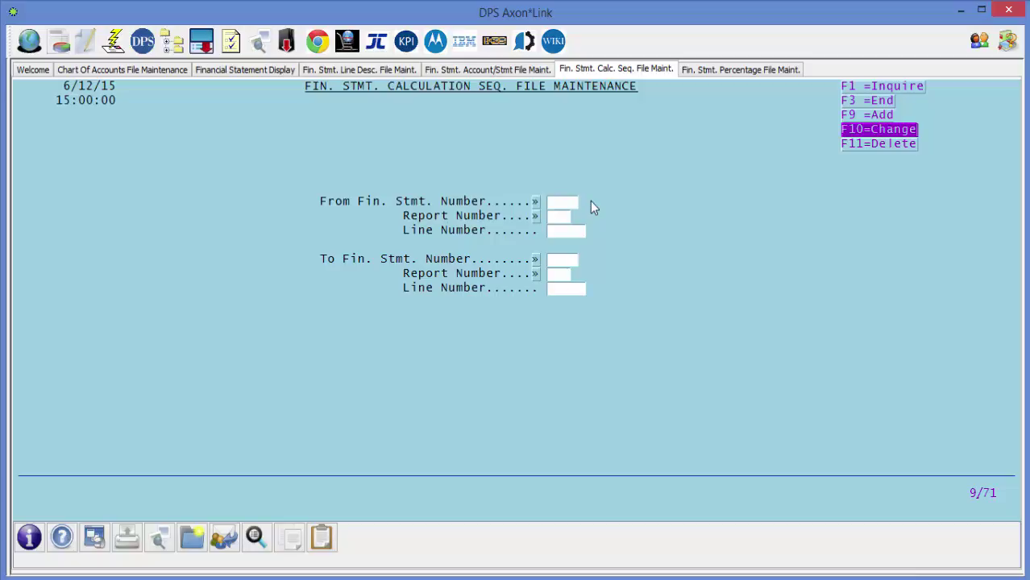
click(870, 115)
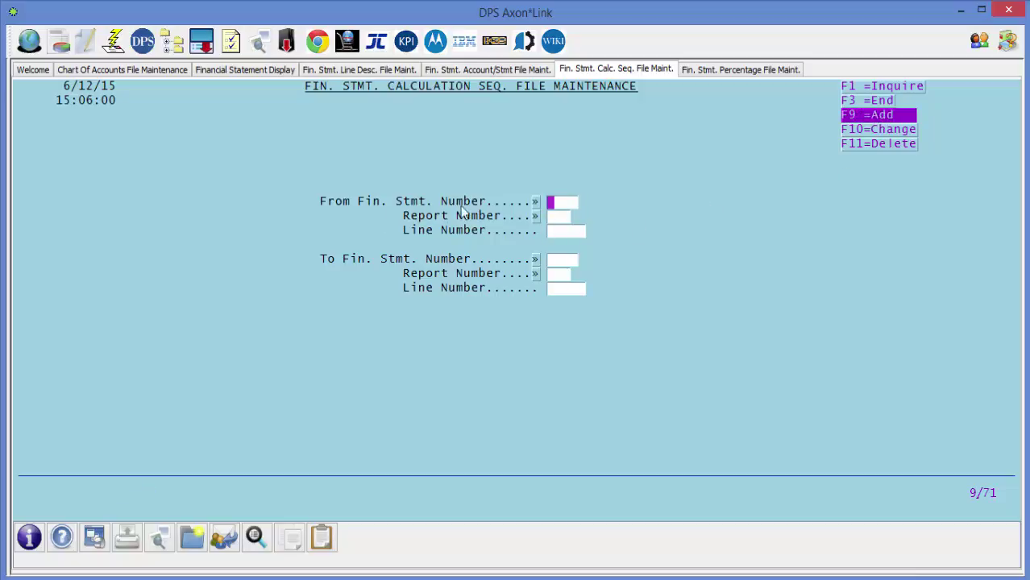
text(2)
key(Tab)
text(1)
key(Tab)
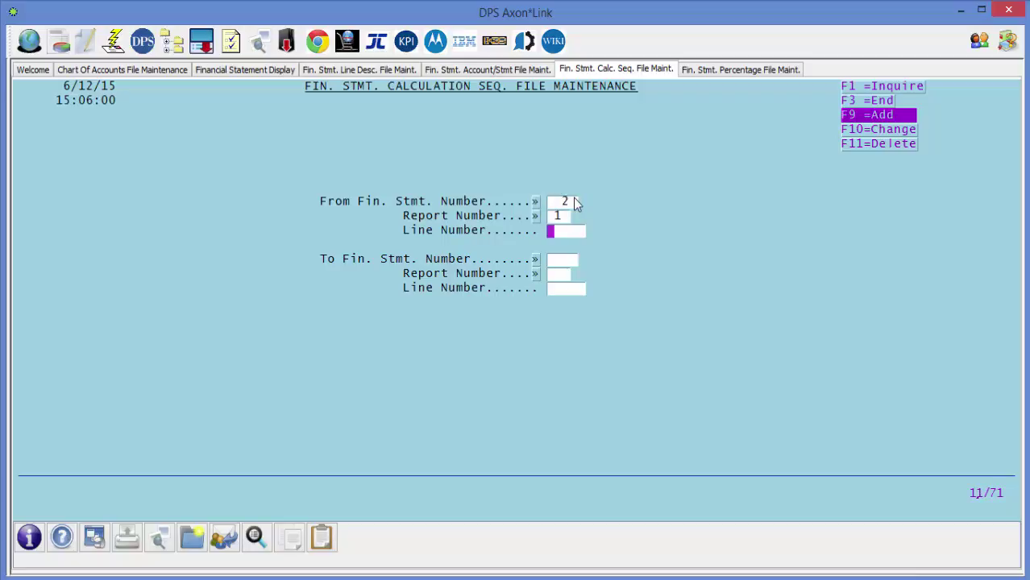
text(375)
key(Tab)
Set the calculation record's target to financial statement 2, report 1, line 405
text(2)
key(Return)
text(1)
key(Return)
text(405)
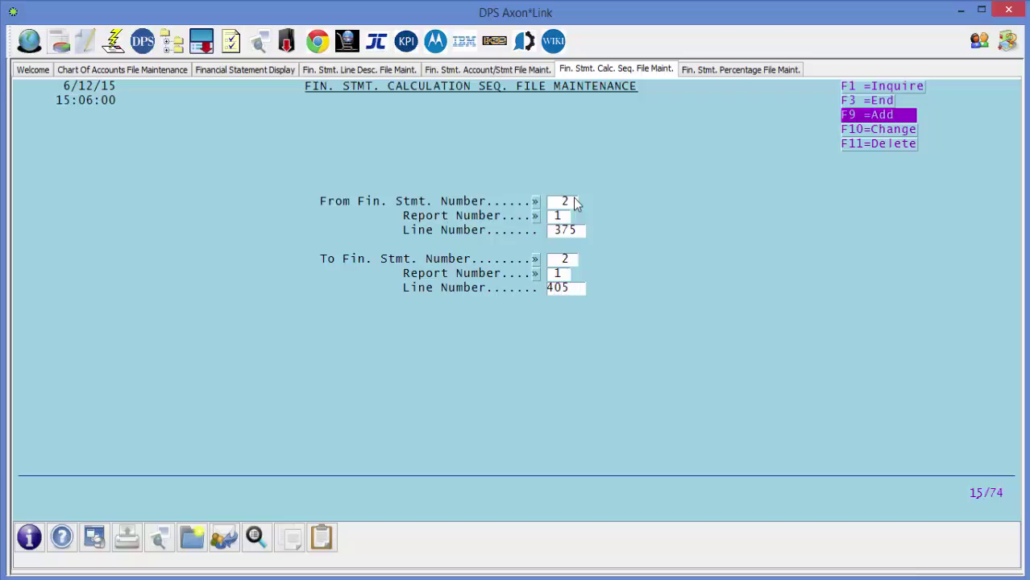
key(Return)
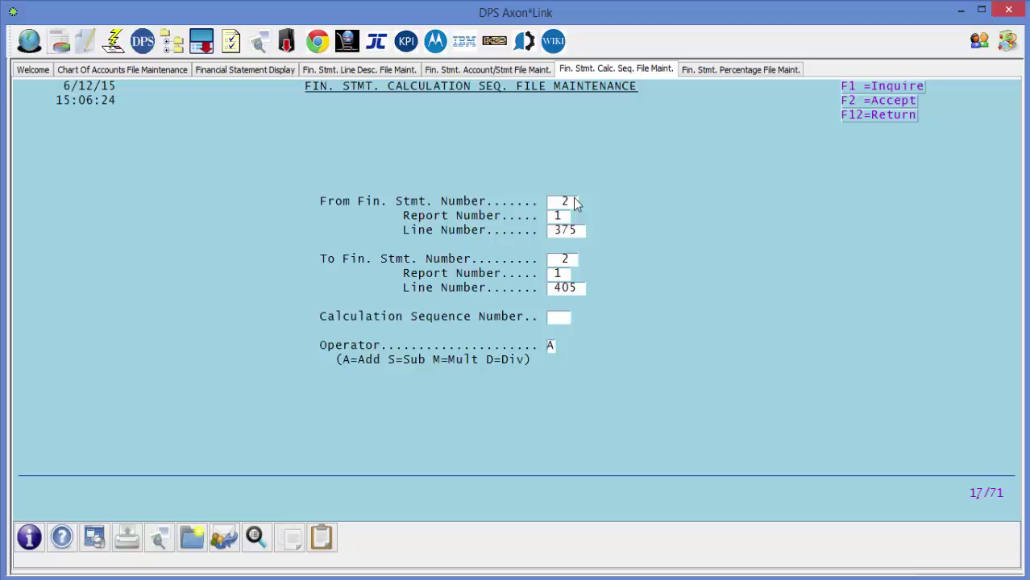
Give the calculation record sequence number 5, keep the operator A, and accept it
text(5)
key(Return)
click(899, 103)
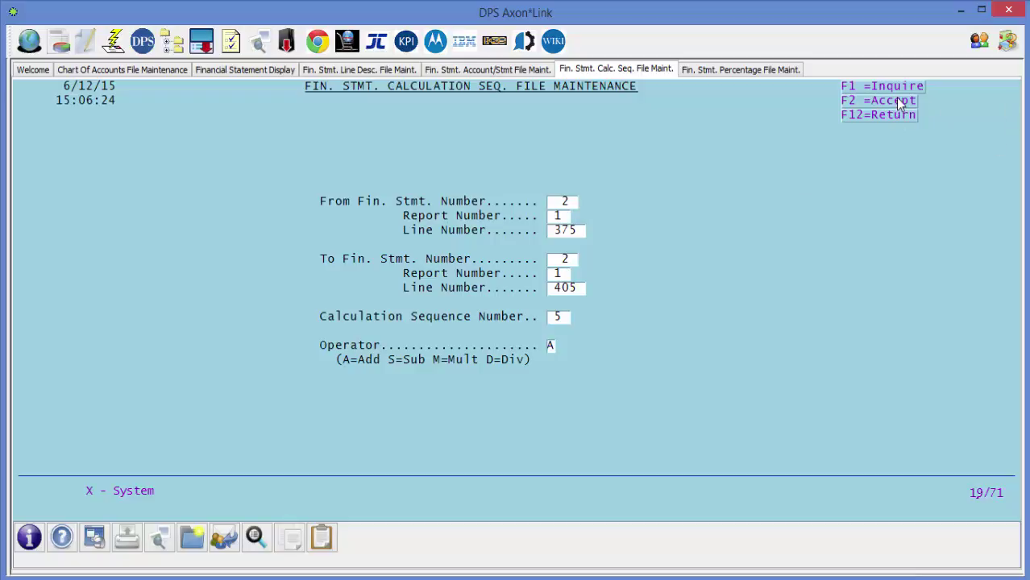
Start adding a percentage record for financial statement 2, report 1, line 375 in Percentage File Maintenance
click(742, 69)
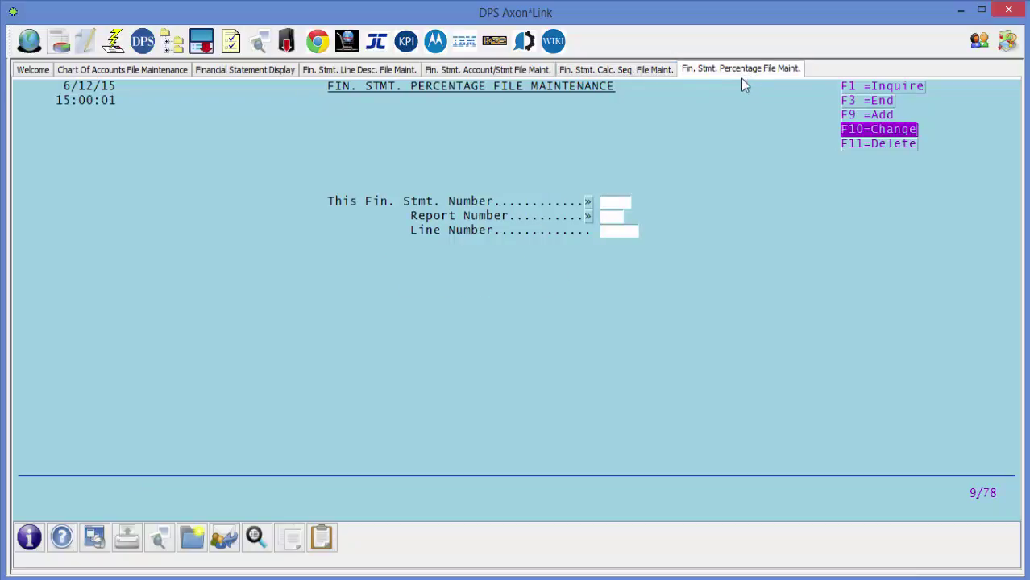
key(F9)
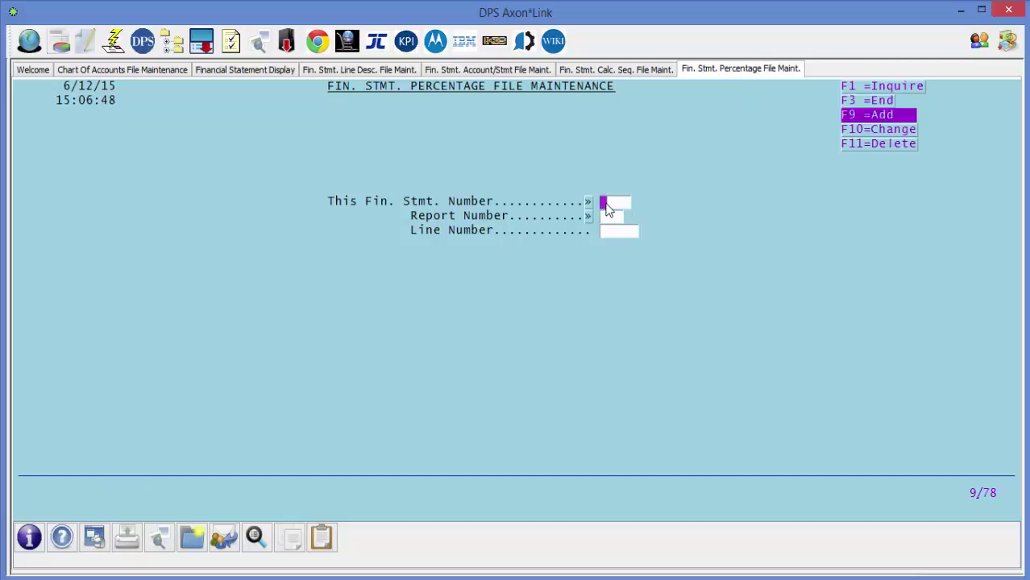
text(2)
key(Return)
text(1)
key(Return)
text(375)
key(Return)
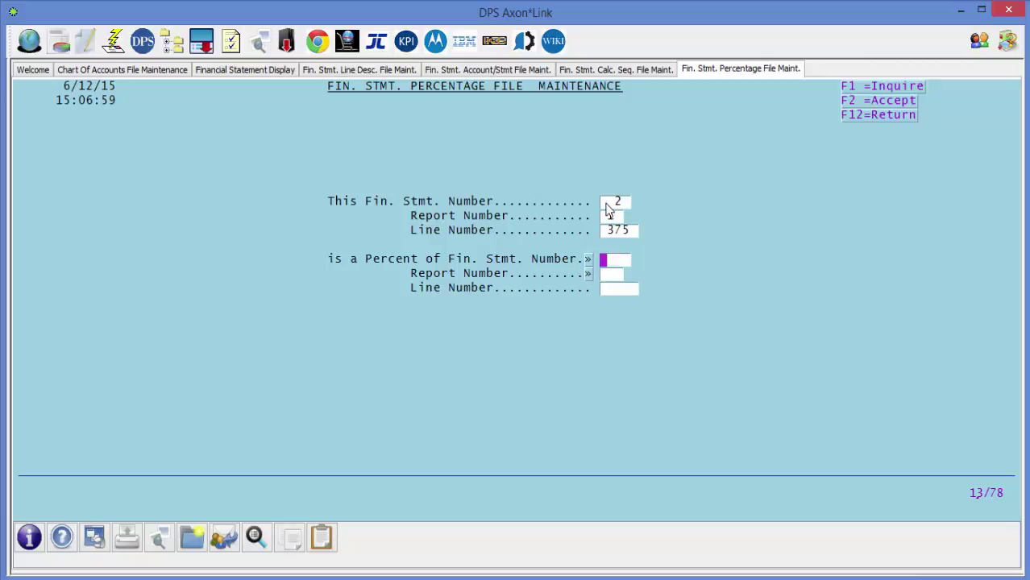
Make the line a percent of financial statement 2, report 1, line 130, and accept the record
text(2)
key(Return)
text(1)
key(Return)
text(130)
key(Return)
click(873, 100)
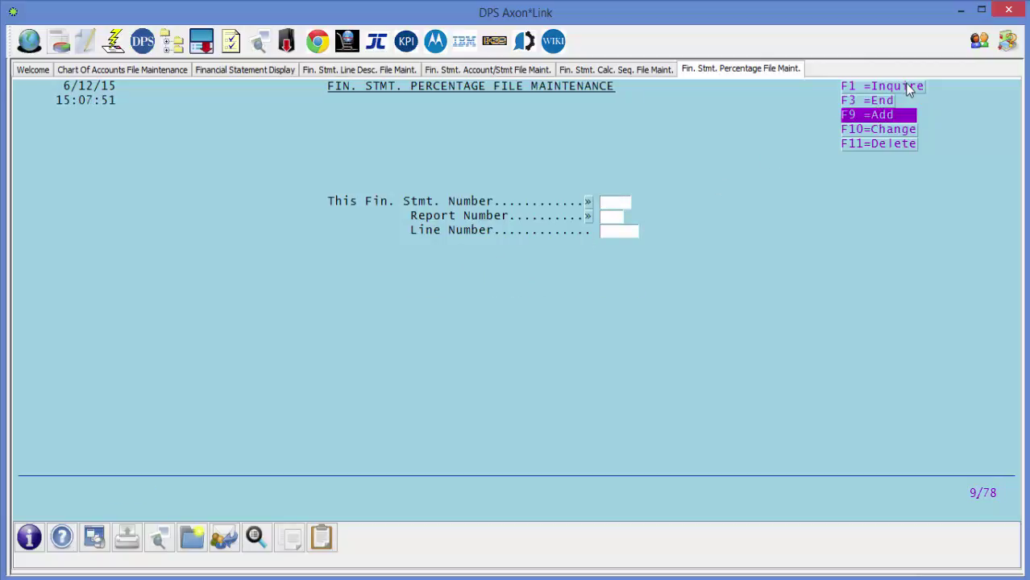
End percentage file maintenance and display financial statement 2, report 1
click(873, 102)
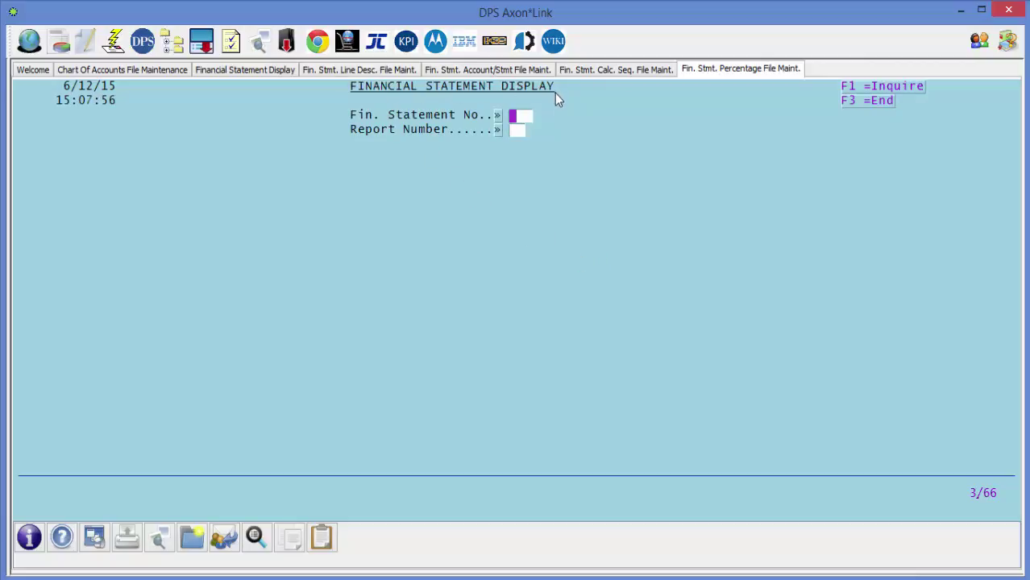
text(2)
key(Tab)
text(1)
key(Return)
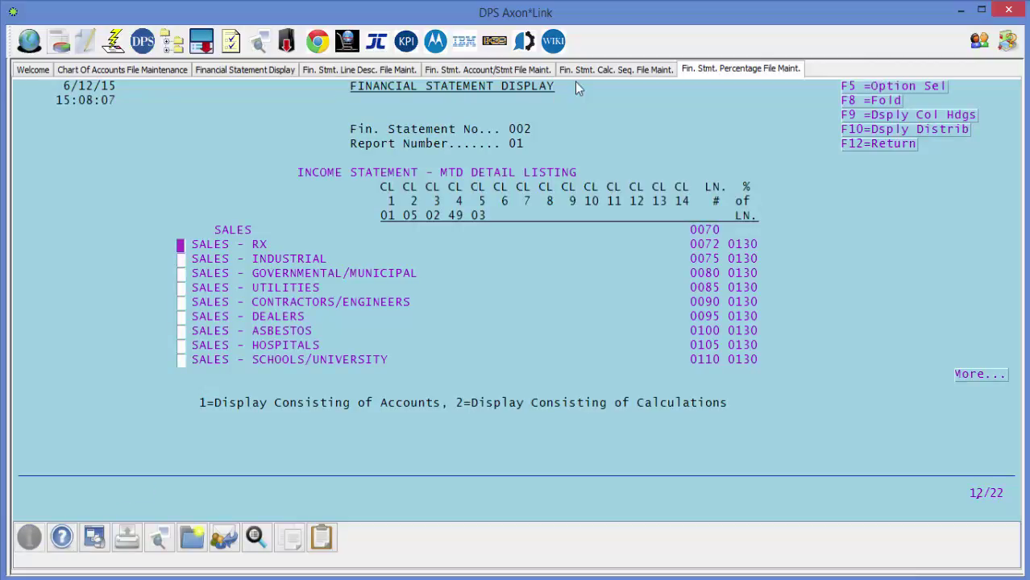
Find the CUSTOMER RELATIONS line in the statement and check which accounts it consists of
key(Page_Down)
key(Page_Down)
key(Page_Down)
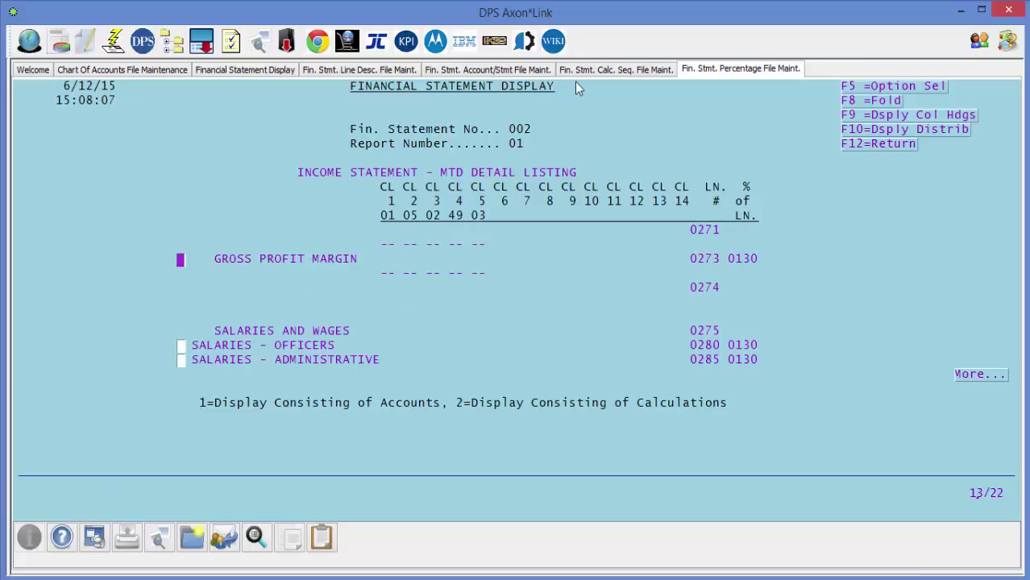
key(Page_Down)
key(Page_Down)
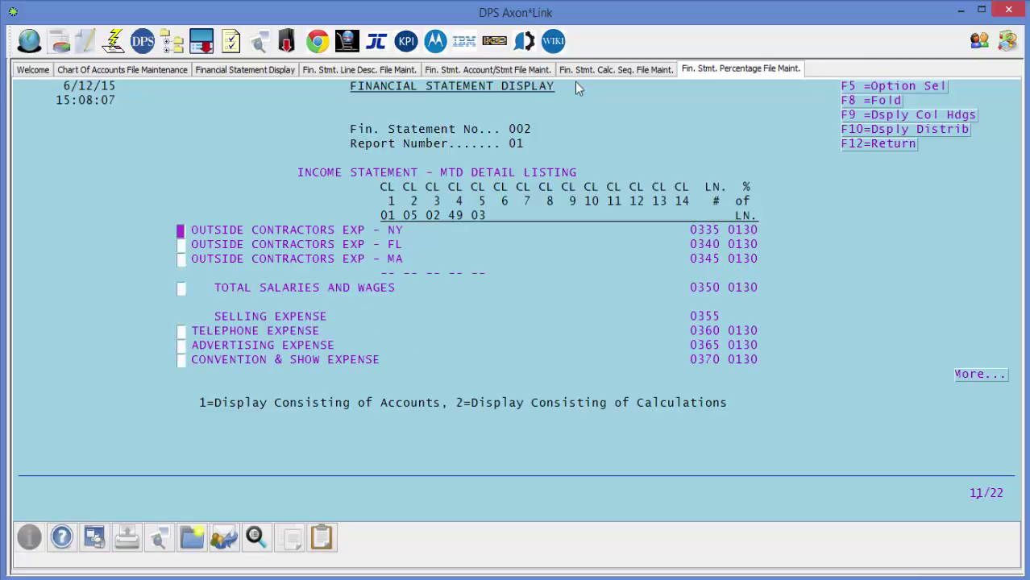
key(Page_Down)
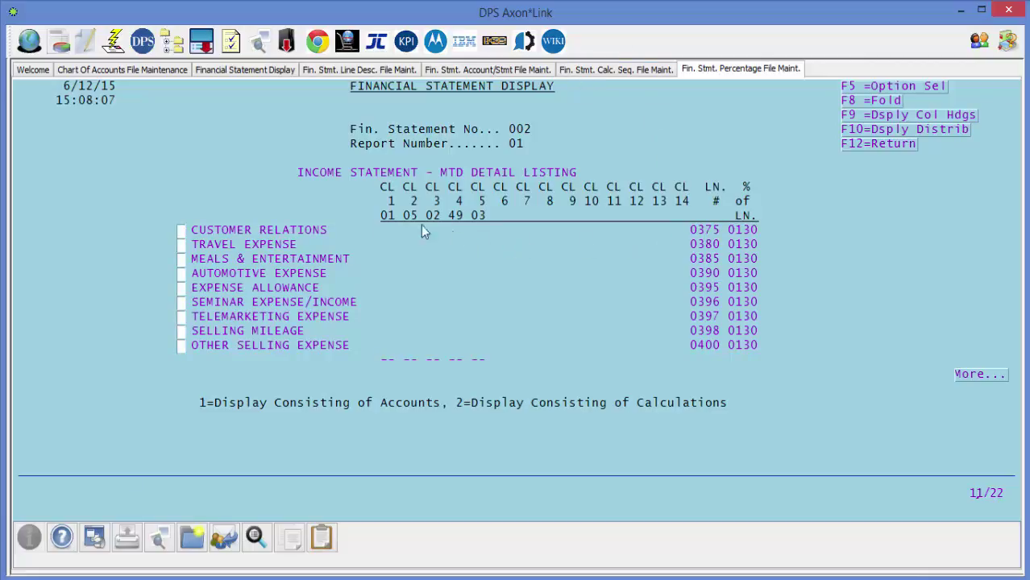
text(1)
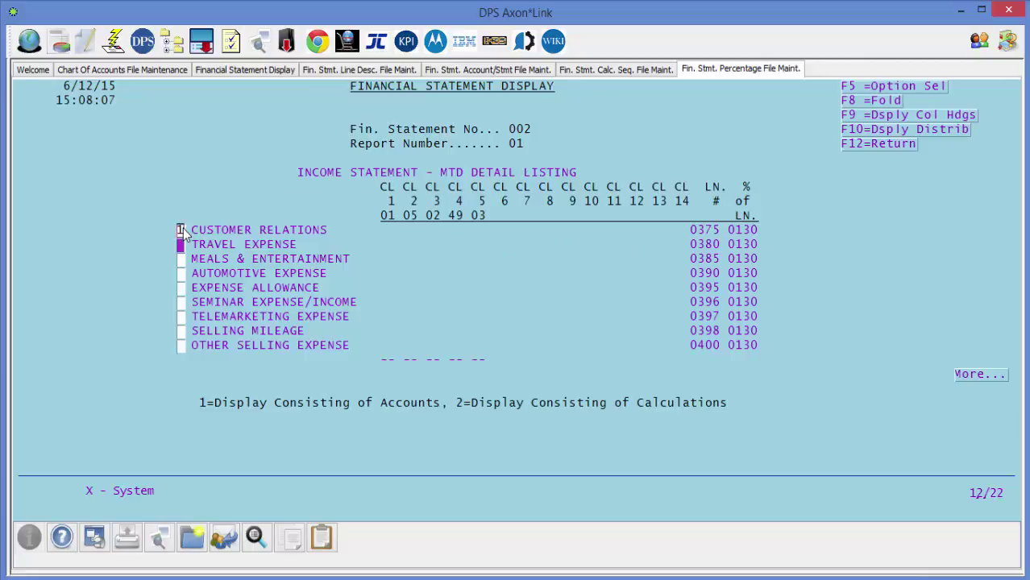
key(Return)
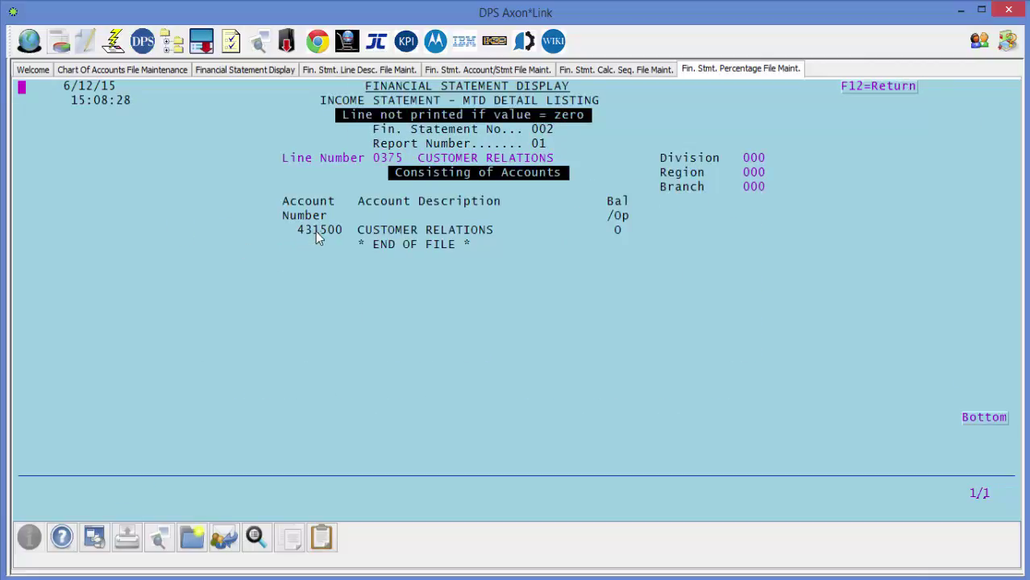
key(F12)
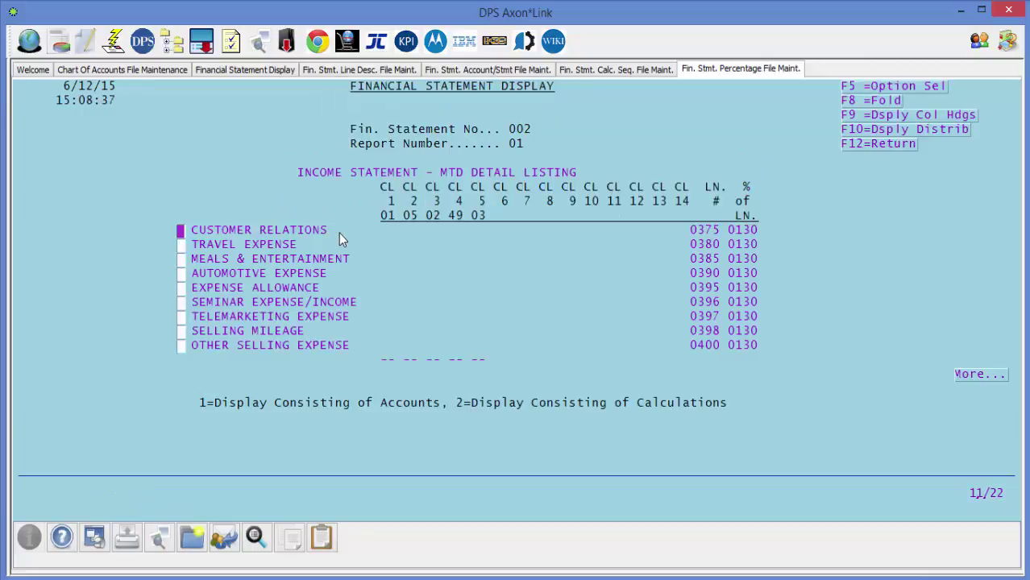
Check which calculations make up TOTAL SELLING EXPENSE, then return to the CUSTOMER RELATIONS line to review its percentage line
key(F12)
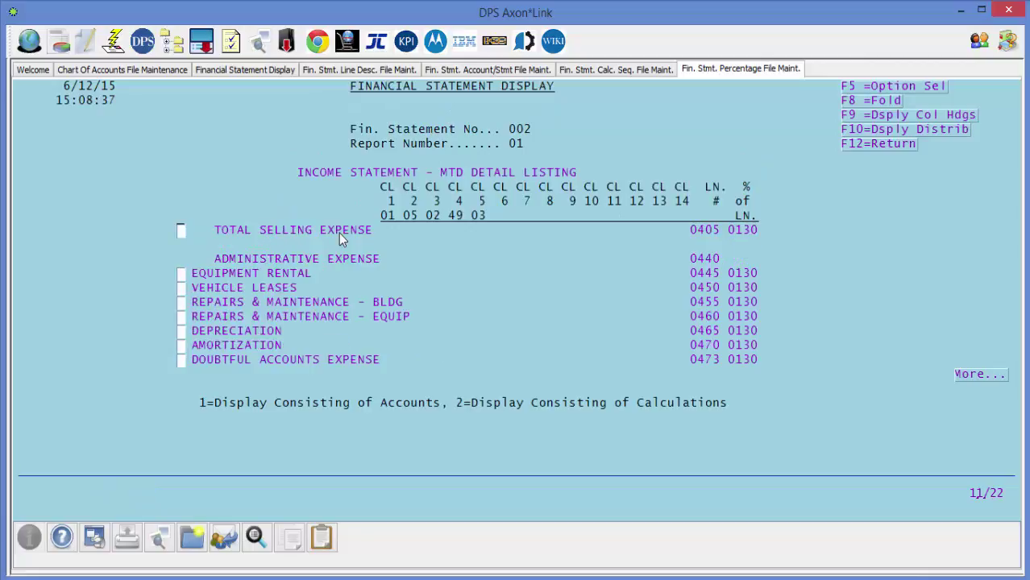
text(2)
key(Return)
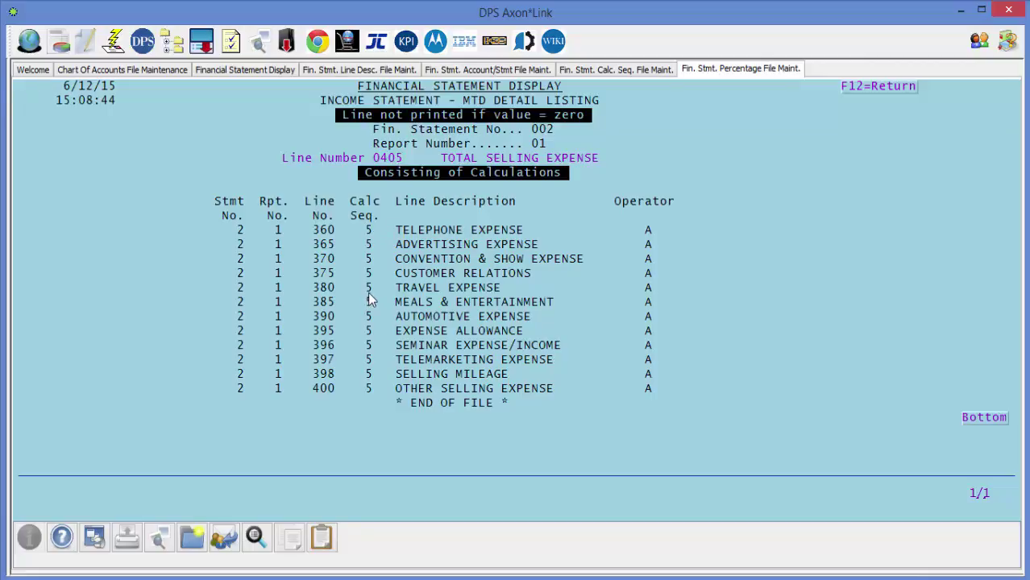
key(F12)
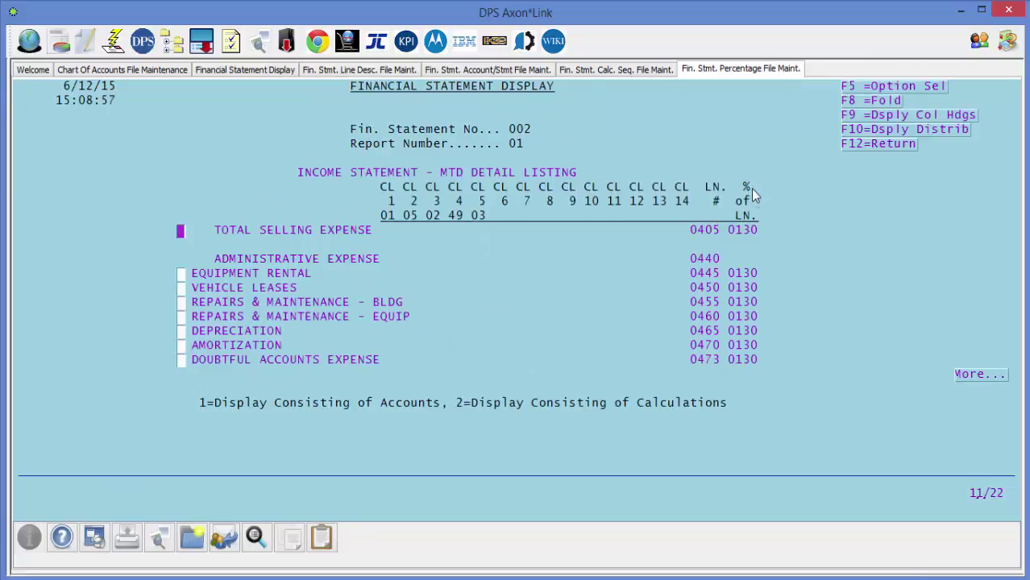
key(Page_Up)
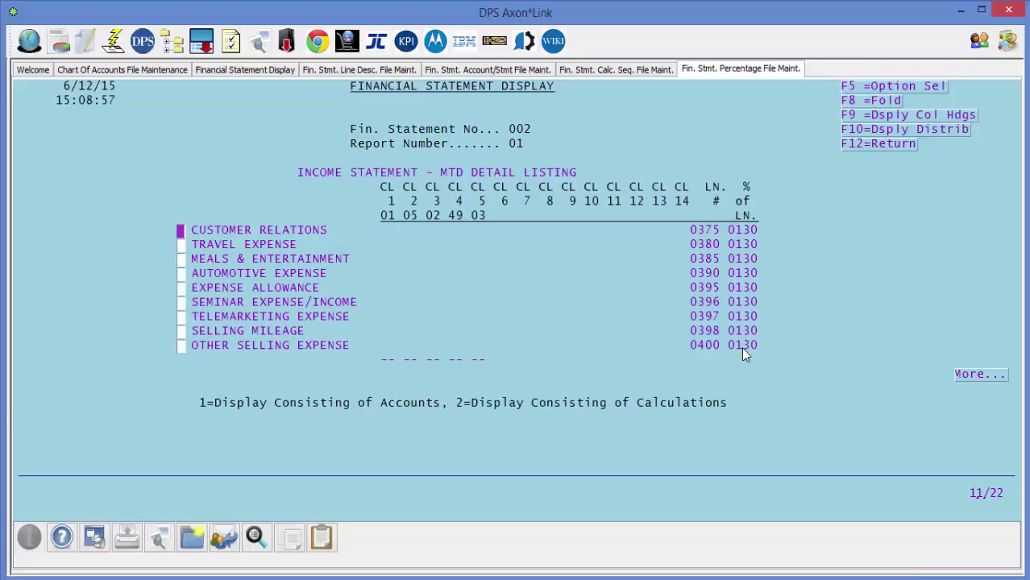